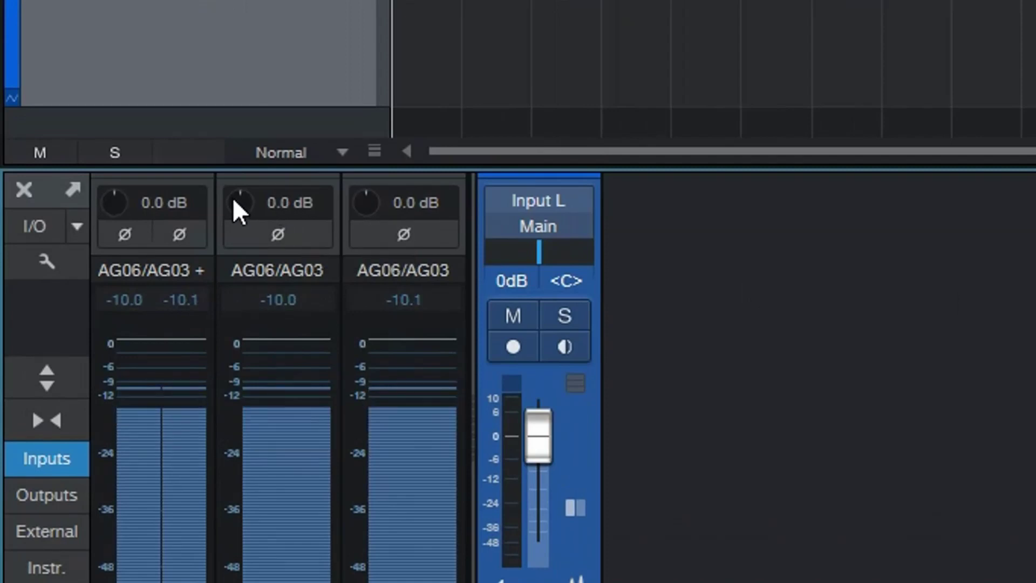
- Push the Input L gain up to about +10 dB, then bring it down to -1.7 dB
{"action": "left_click_drag", "start_coordinate": [234, 200], "coordinate": [234, 135]}
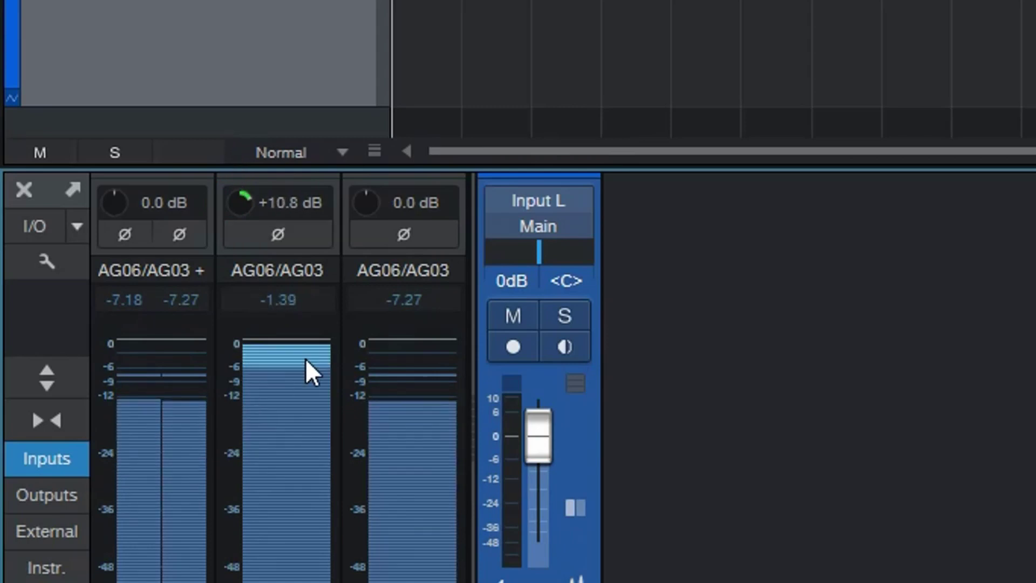
{"action": "left_click_drag", "start_coordinate": [232, 196], "coordinate": [233, 269]}
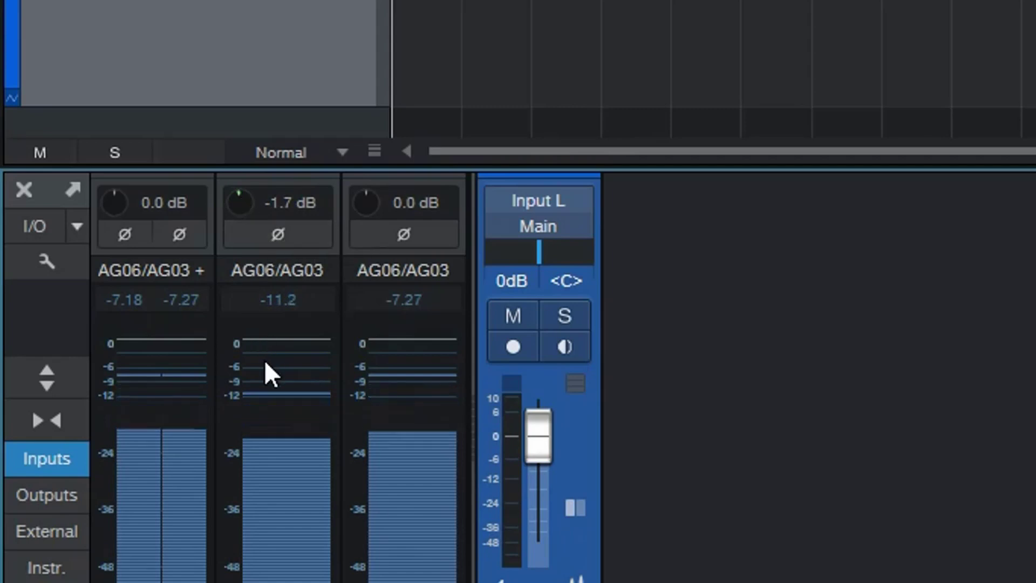
{"action": "mouse_move", "coordinate": [274, 401]}
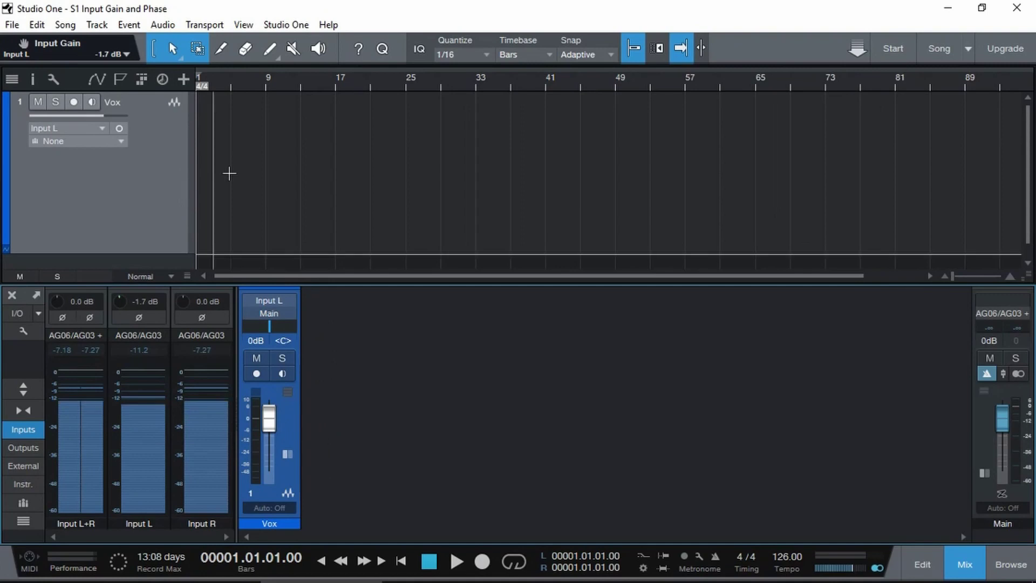
- Return Input L gain to 0.0 dB and toggle the Ø polarity inversion, leaving it off
{"action": "left_click", "coordinate": [135, 304], "text": "alt"}
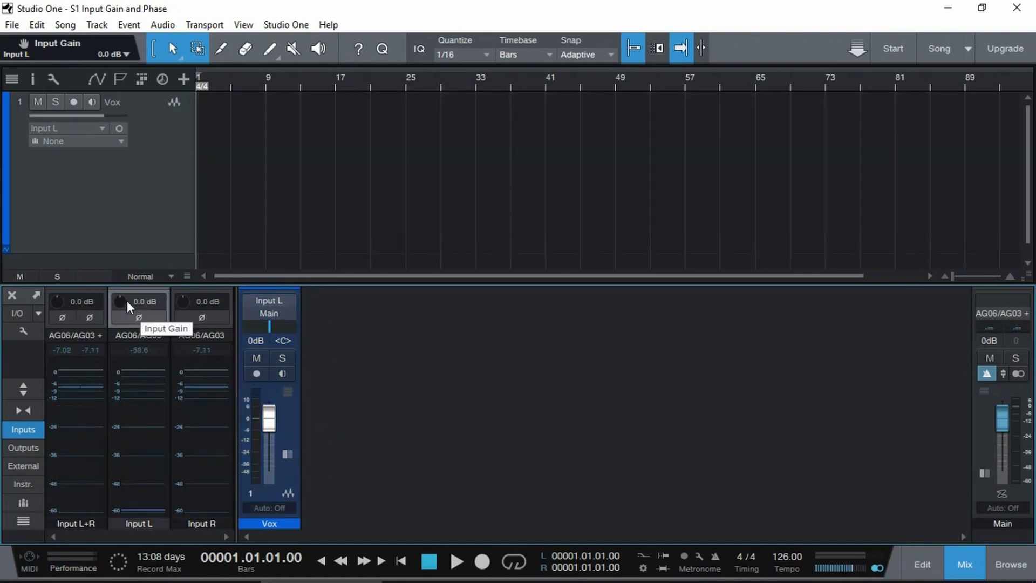
{"action": "left_click", "coordinate": [136, 318]}
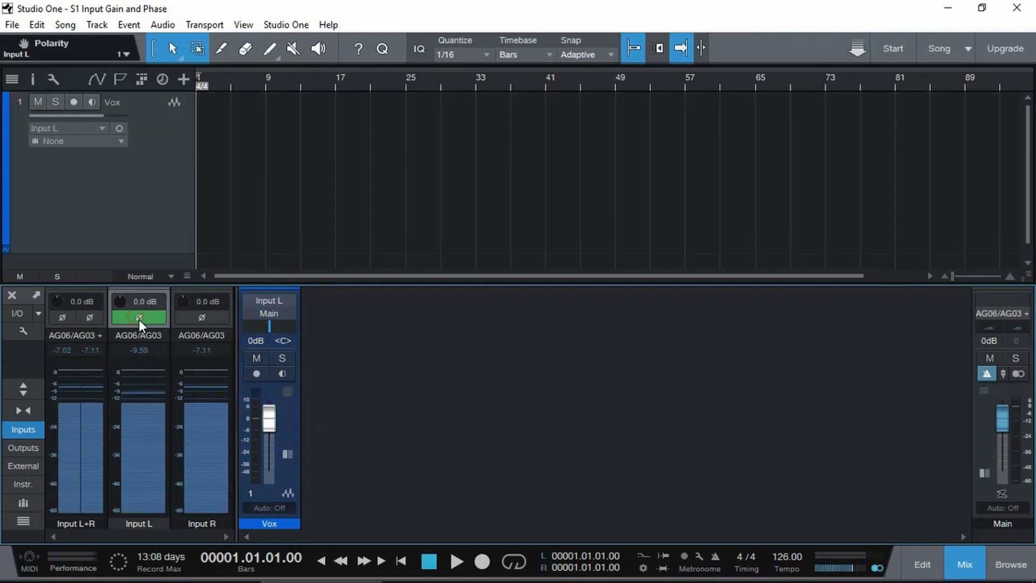
{"action": "left_click", "coordinate": [138, 318]}
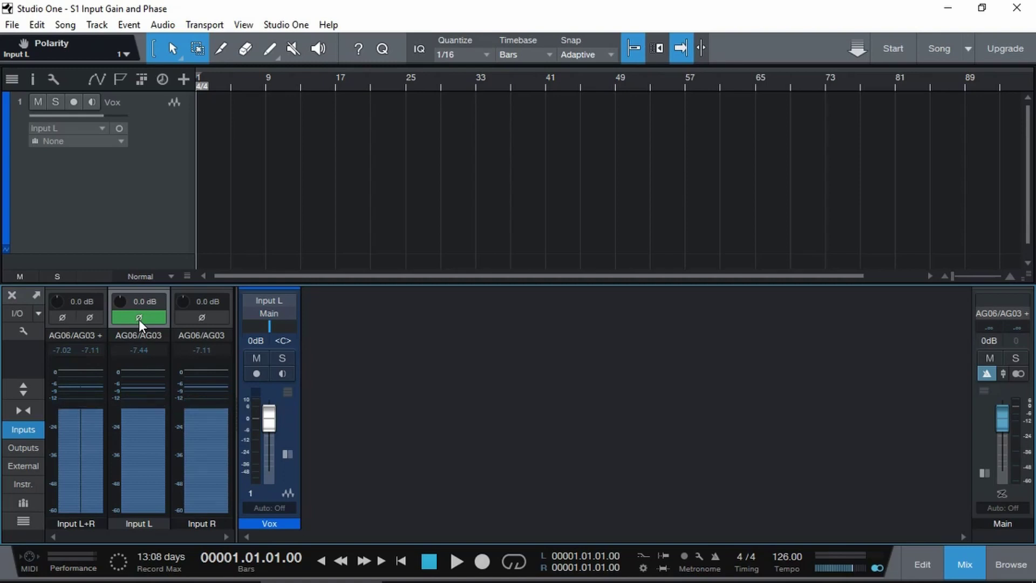
{"action": "left_click", "coordinate": [138, 319]}
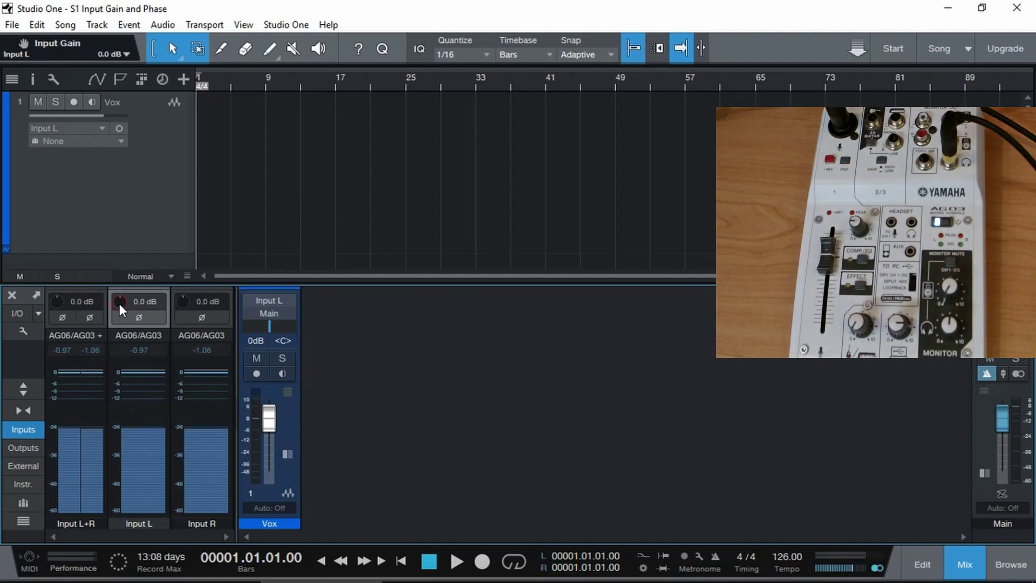
- Boost the Input L gain knob to +12.2 dB
{"action": "left_click_drag", "start_coordinate": [118, 303], "coordinate": [123, 275]}
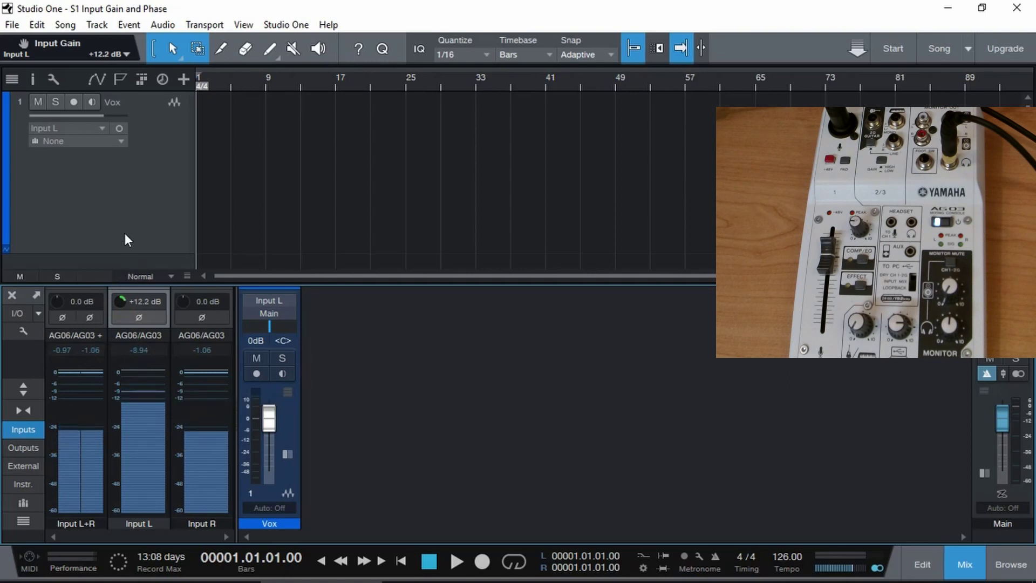
- Arm the Vox track, zero the Input L gain, and start recording the Vox(8) take
{"action": "left_click", "coordinate": [73, 103]}
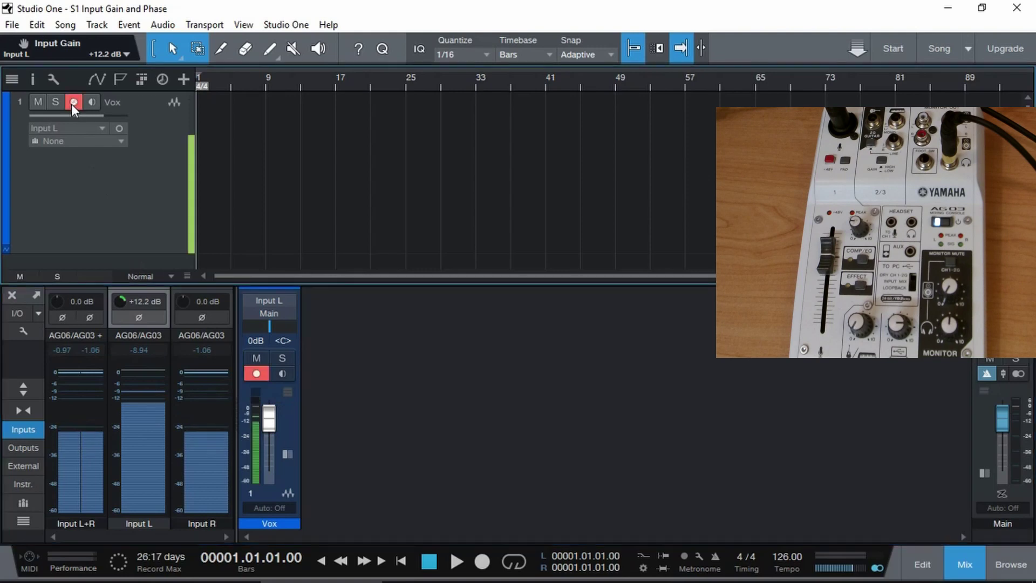
{"action": "left_click", "coordinate": [136, 301], "text": "alt"}
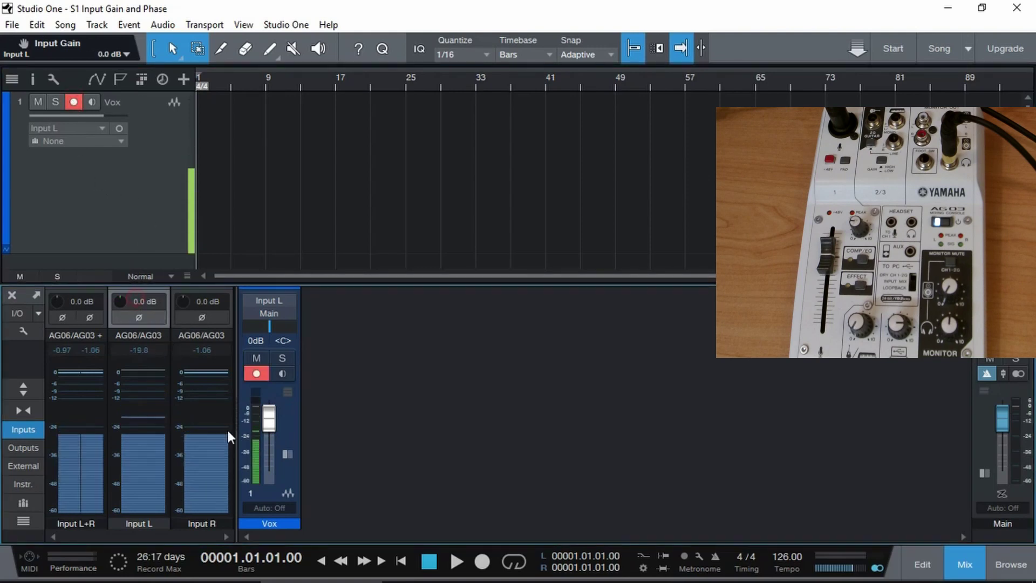
{"action": "left_click", "coordinate": [482, 562]}
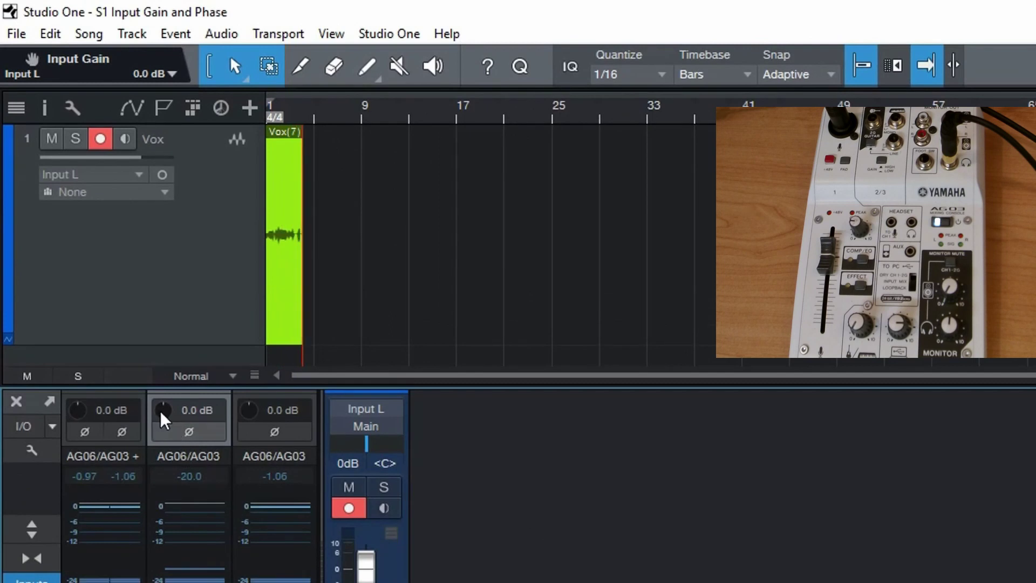
{"action": "left_click_drag", "start_coordinate": [163, 418], "coordinate": [162, 363]}
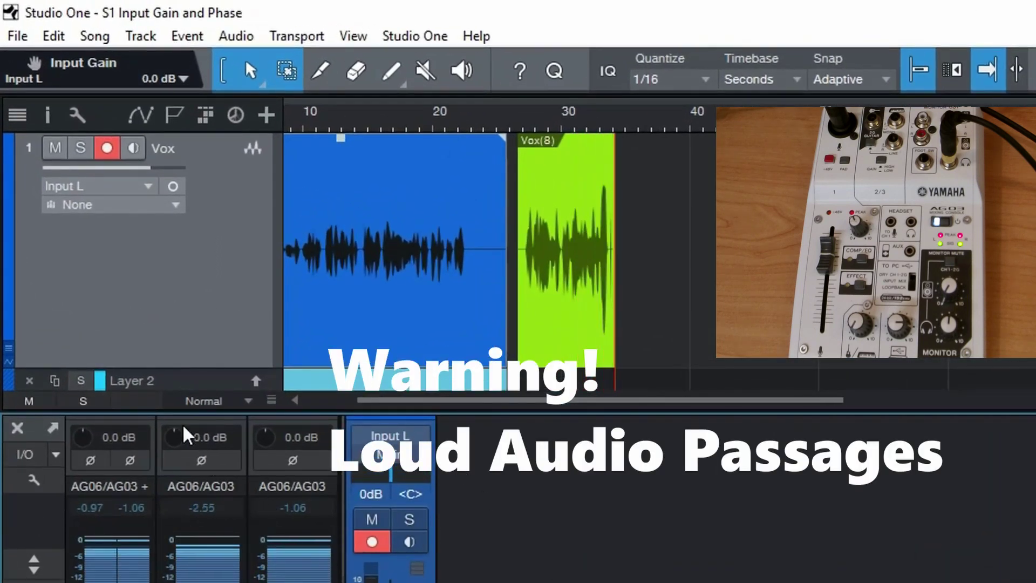
- Lower the Input L gain slightly as the Vox(8) take finishes
{"action": "left_click_drag", "start_coordinate": [173, 439], "coordinate": [163, 460]}
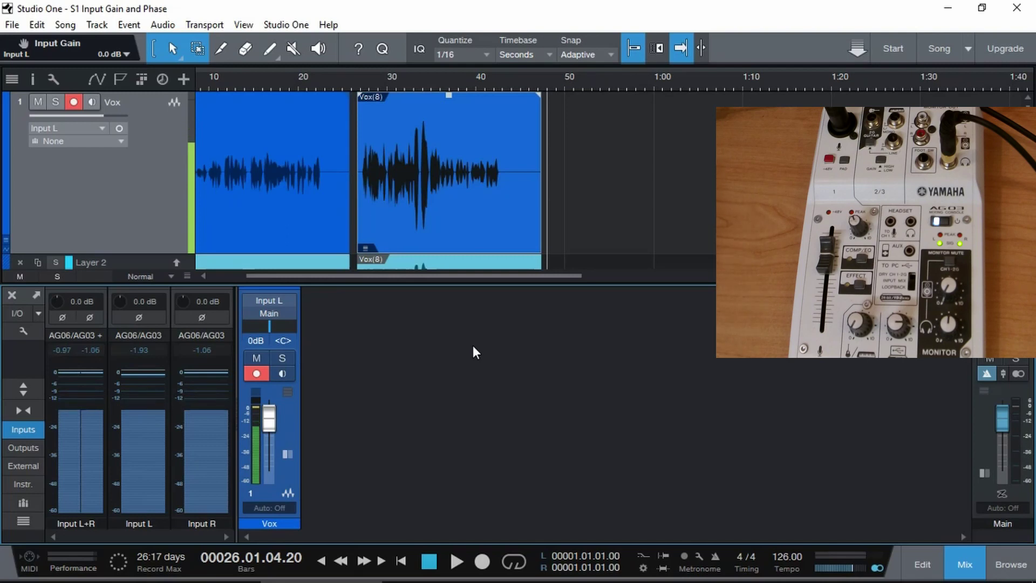
- Record the Vox(9) take, turning Input L gain down to -11.0 dB to stop clipping
{"action": "left_click", "coordinate": [483, 562]}
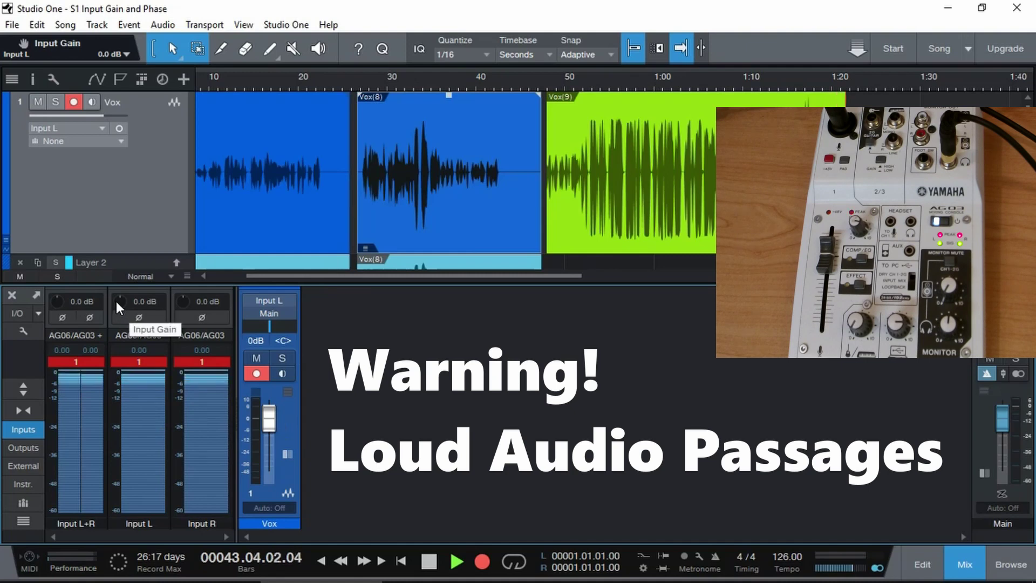
{"action": "left_click_drag", "start_coordinate": [117, 297], "coordinate": [113, 328]}
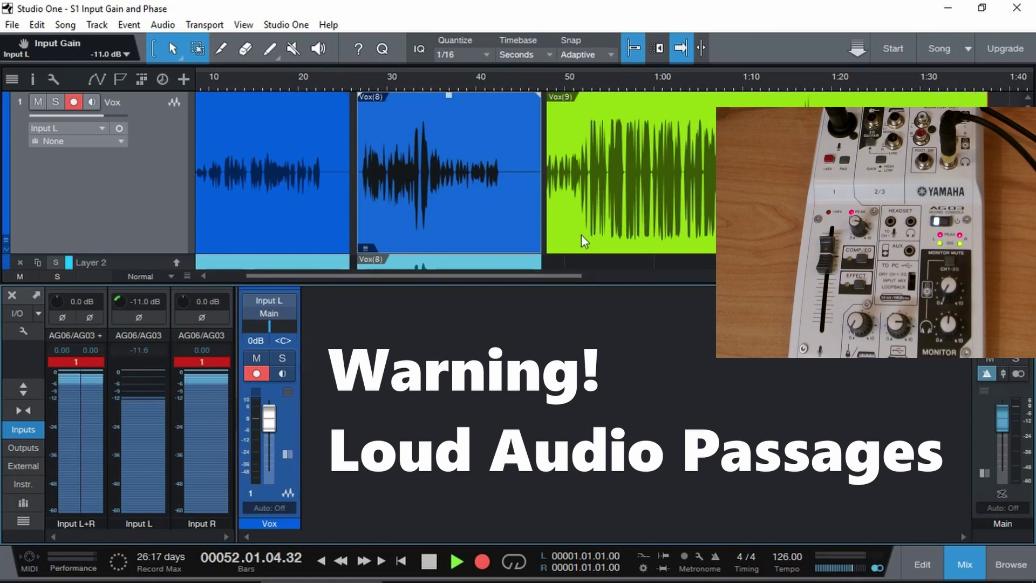
{"action": "left_click_drag", "start_coordinate": [556, 275], "coordinate": [696, 286]}
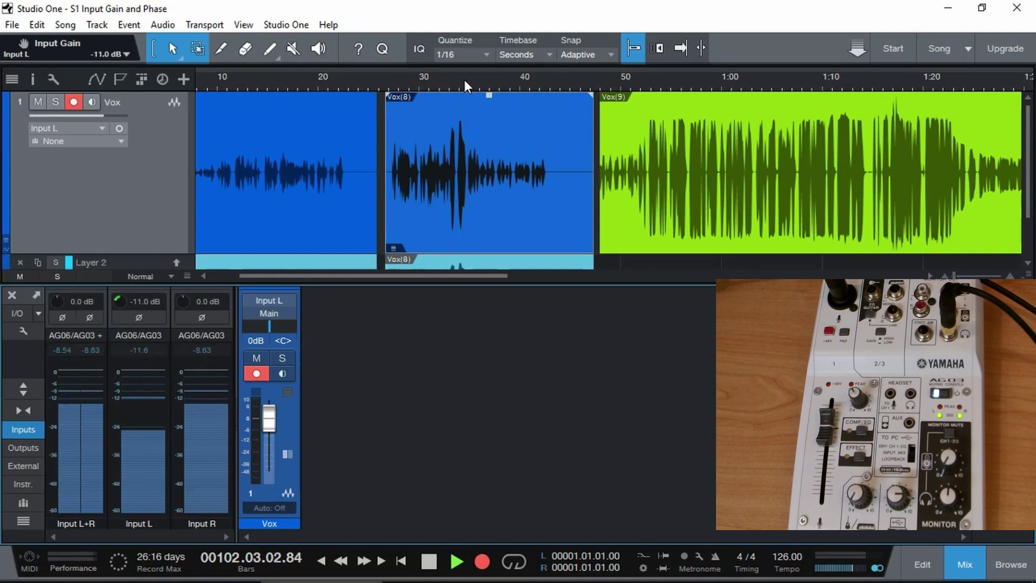
{"action": "scroll", "coordinate": [458, 78], "scroll_direction": "up", "scroll_amount": 10}
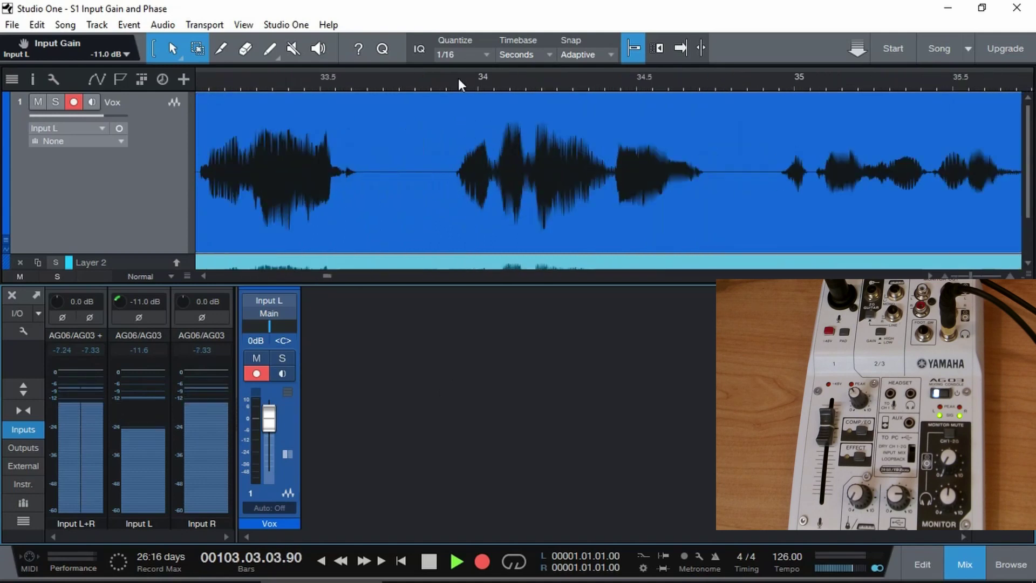
{"action": "scroll", "coordinate": [597, 79], "scroll_direction": "up", "scroll_amount": 4}
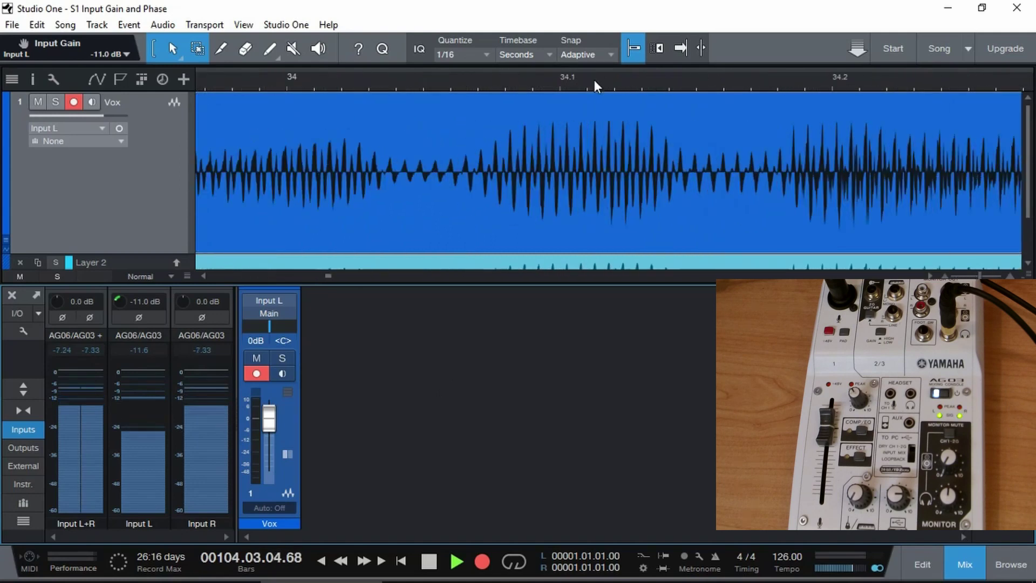
{"action": "scroll", "coordinate": [597, 79], "scroll_direction": "up", "scroll_amount": 2}
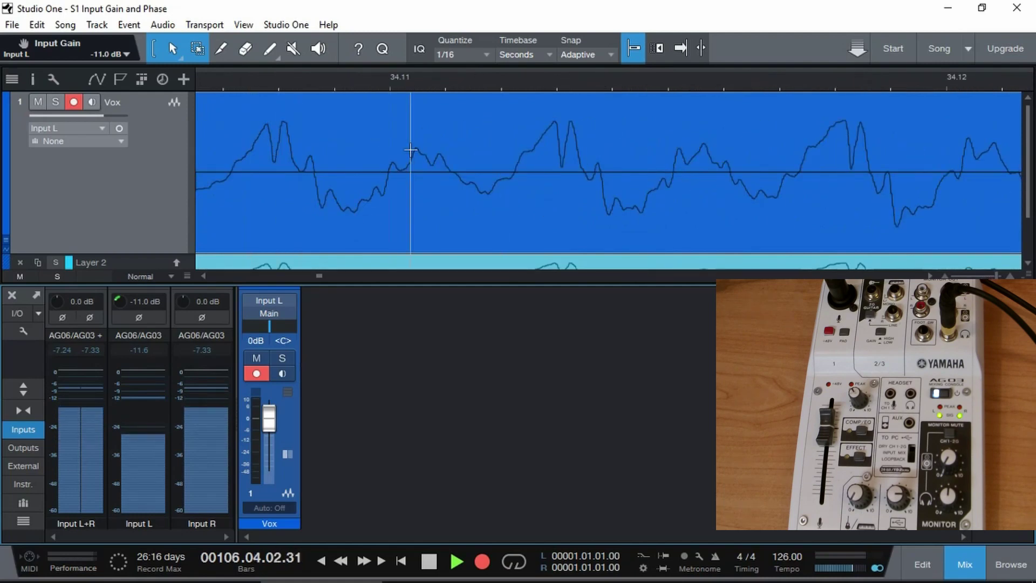
{"action": "scroll", "coordinate": [648, 81], "scroll_direction": "down", "scroll_amount": 6}
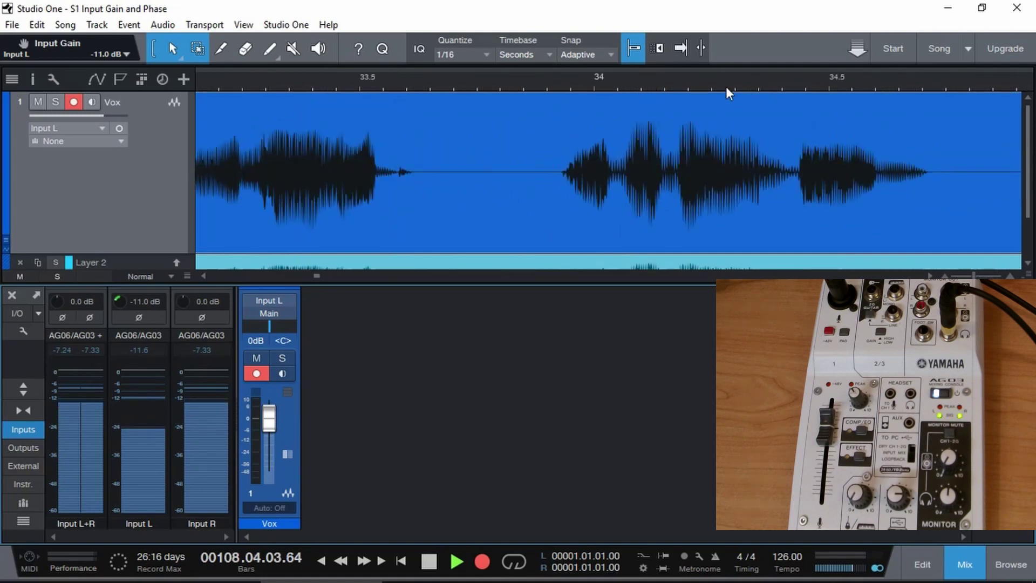
{"action": "scroll", "coordinate": [726, 91], "scroll_direction": "up", "scroll_amount": 5}
{"action": "scroll", "coordinate": [726, 92], "scroll_direction": "up", "scroll_amount": 2}
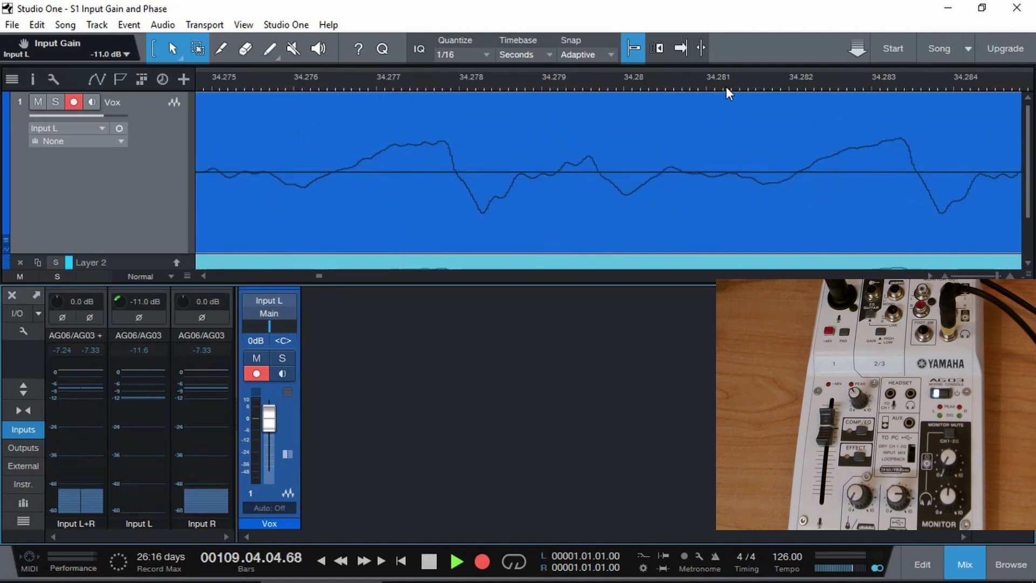
{"action": "scroll", "coordinate": [726, 92], "scroll_direction": "down", "scroll_amount": 5}
{"action": "scroll", "coordinate": [726, 91], "scroll_direction": "down", "scroll_amount": 8}
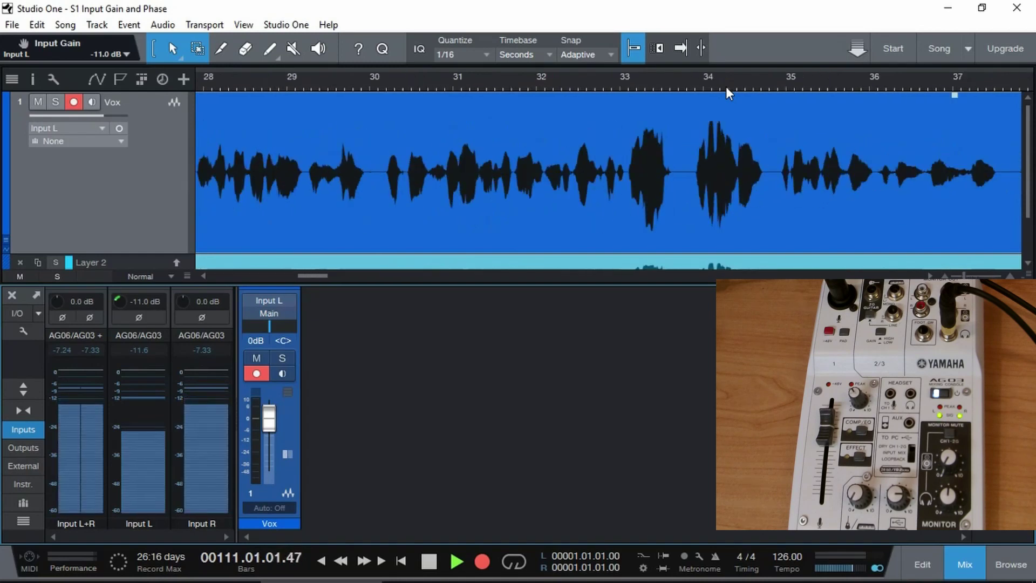
- Scroll to the Vox(9) take and zoom in around 1:28 to view its flattened clipped peaks
{"action": "left_click_drag", "start_coordinate": [319, 276], "coordinate": [394, 276]}
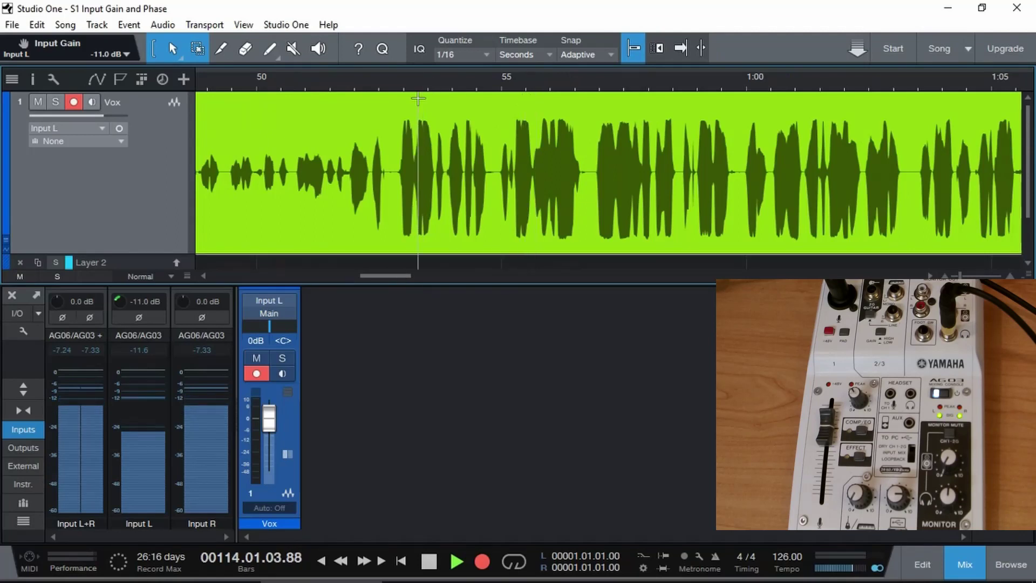
{"action": "scroll", "coordinate": [428, 88], "scroll_direction": "up", "scroll_amount": 10}
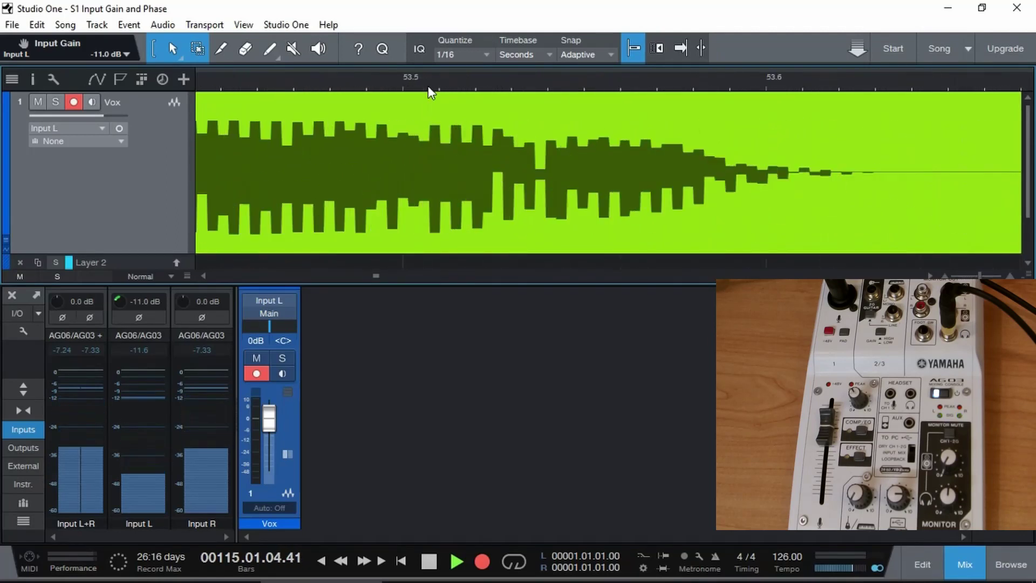
{"action": "scroll", "coordinate": [430, 92], "scroll_direction": "up", "scroll_amount": 5}
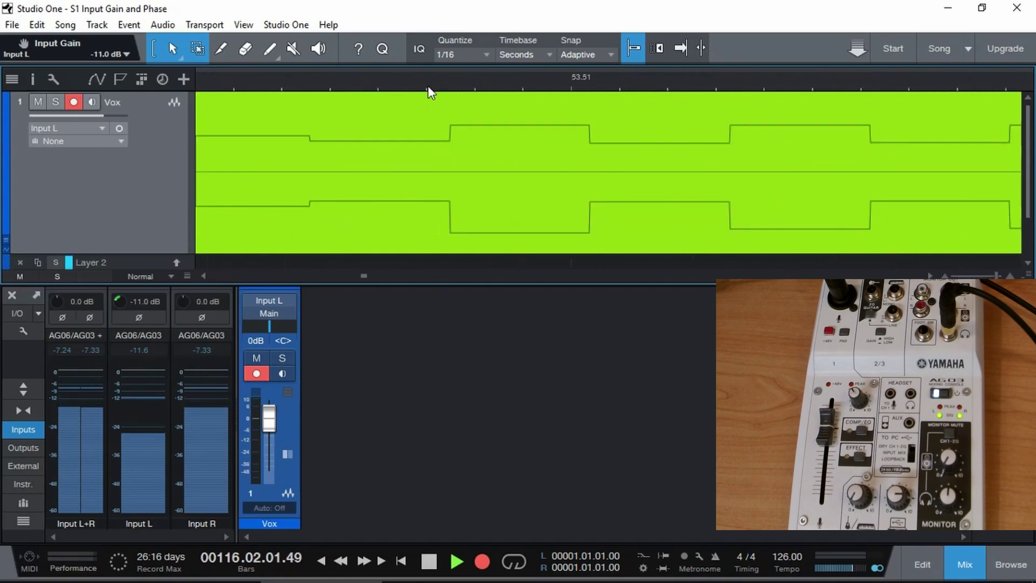
{"action": "scroll", "coordinate": [430, 92], "scroll_direction": "down", "scroll_amount": 5}
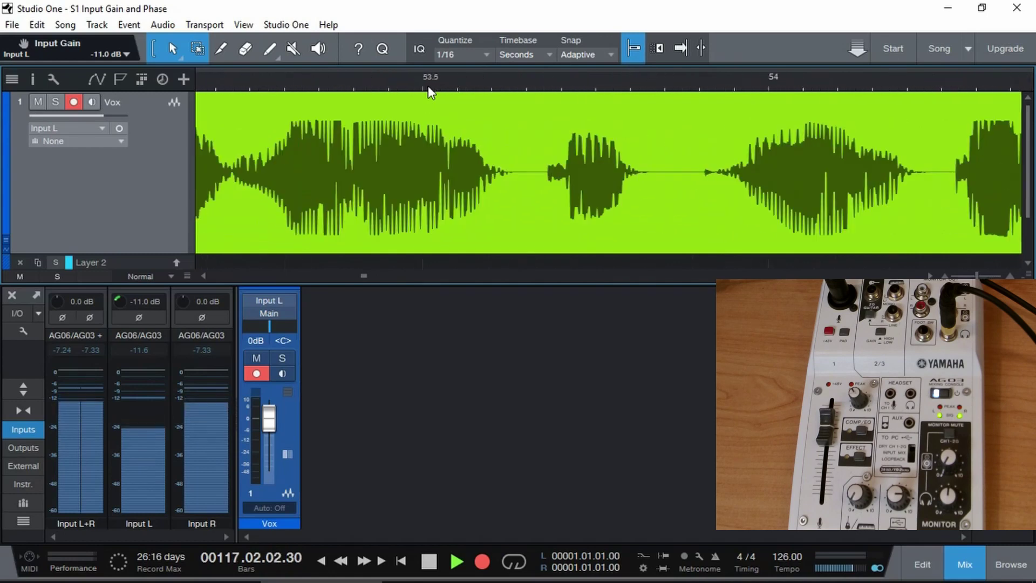
{"action": "scroll", "coordinate": [584, 87], "scroll_direction": "up", "scroll_amount": 8}
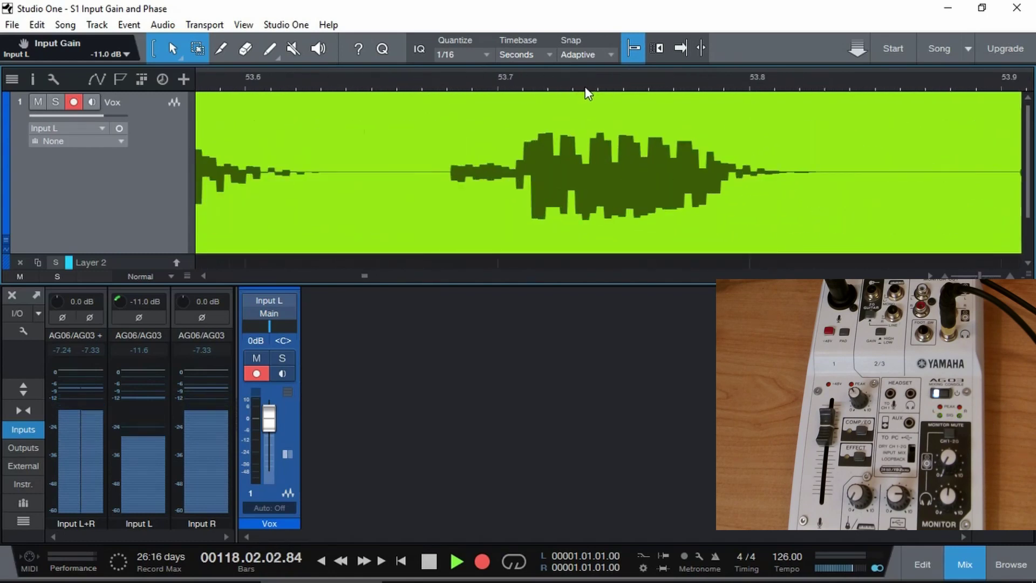
{"action": "scroll", "coordinate": [585, 87], "scroll_direction": "down", "scroll_amount": 12}
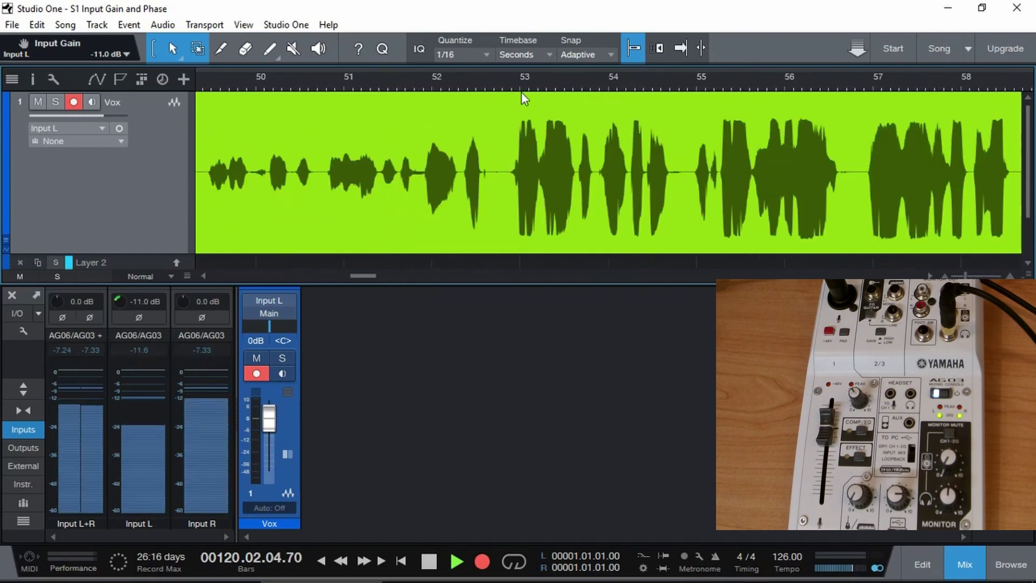
{"action": "scroll", "coordinate": [438, 89], "scroll_direction": "up", "scroll_amount": 10}
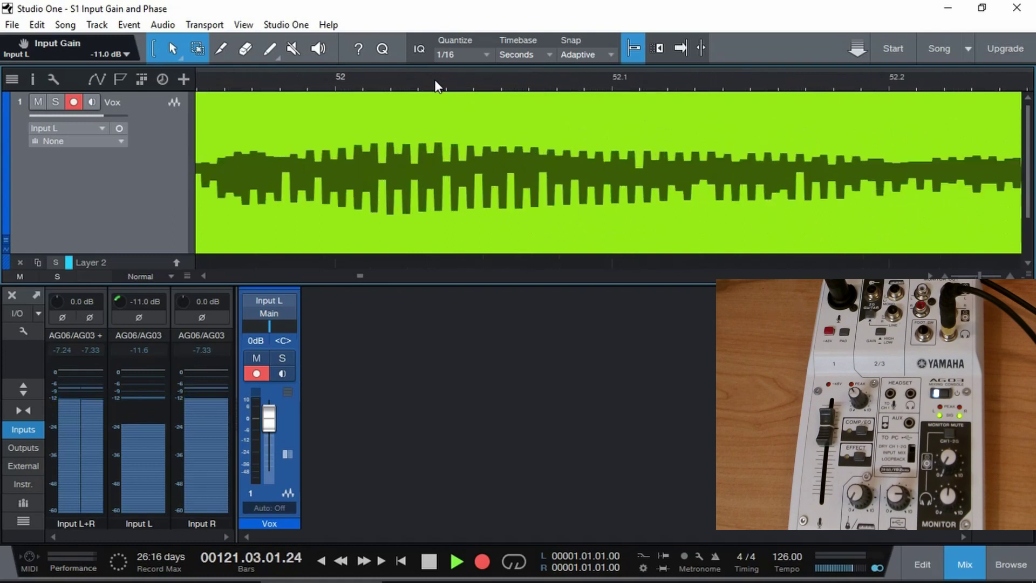
{"action": "scroll", "coordinate": [437, 86], "scroll_direction": "up", "scroll_amount": 3}
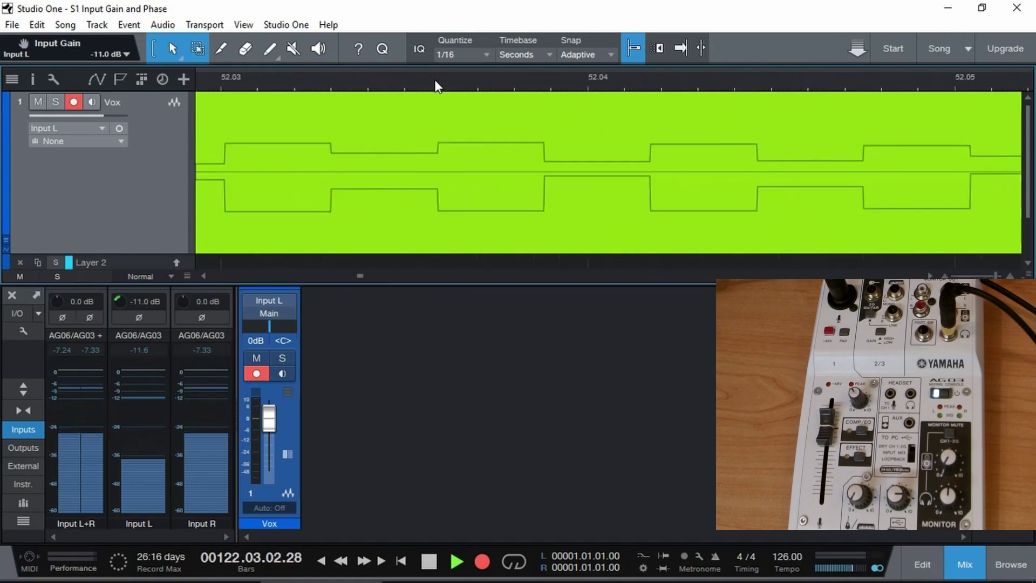
{"action": "scroll", "coordinate": [437, 86], "scroll_direction": "down", "scroll_amount": 13}
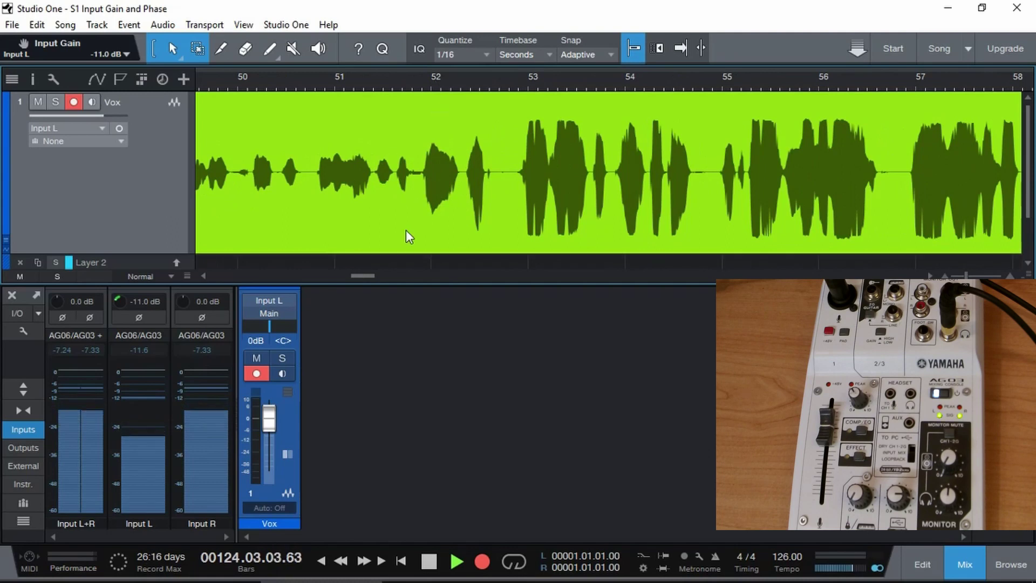
{"action": "left_click_drag", "start_coordinate": [364, 274], "coordinate": [441, 274]}
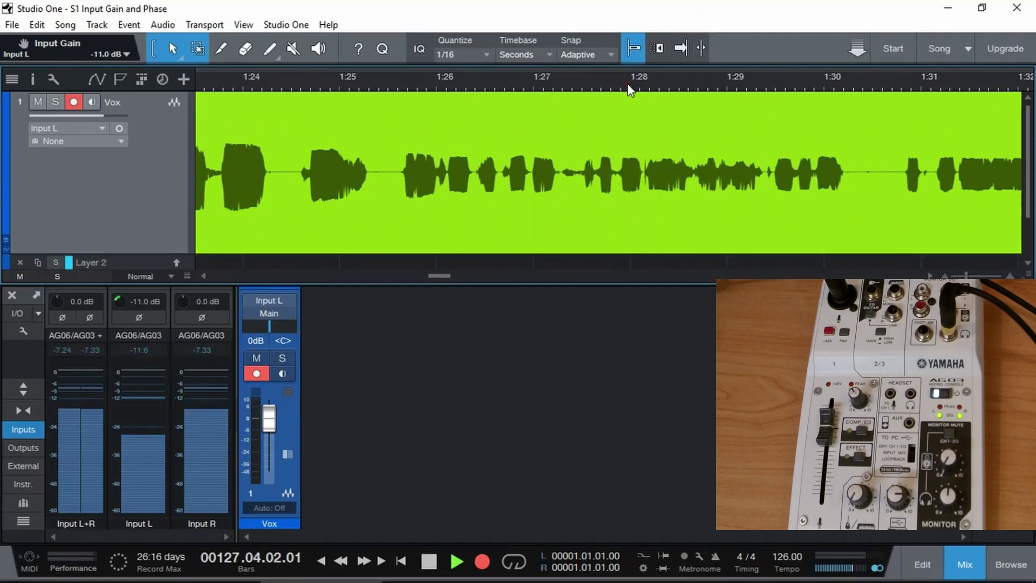
{"action": "left_click_drag", "start_coordinate": [630, 87], "coordinate": [630, 84]}
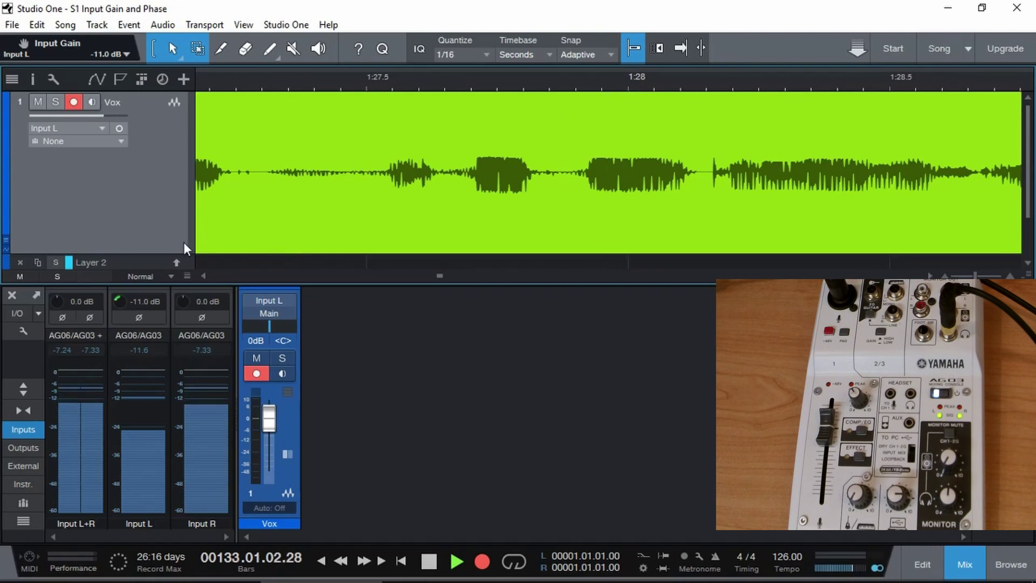
- Reset the Input L gain knob in the Inputs panel to 0.0 dB
{"action": "left_click", "coordinate": [124, 303], "text": "ctrl"}
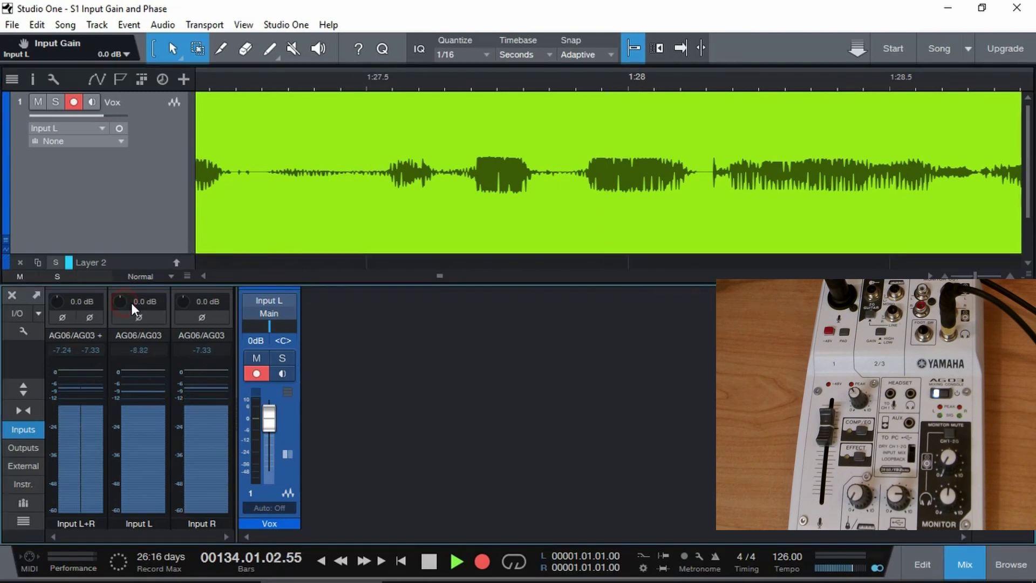